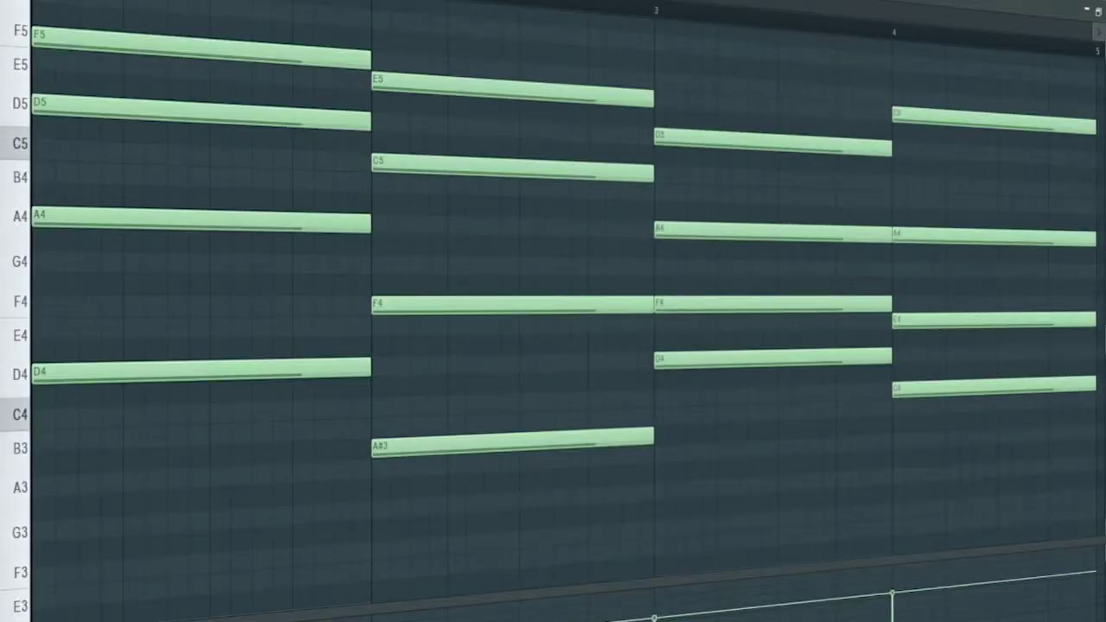
Play back the four-bar chord progression and the repeated root-note pattern in the piano roll and examine their notes.
key("space")
scroll(553, 311, "down", 2)
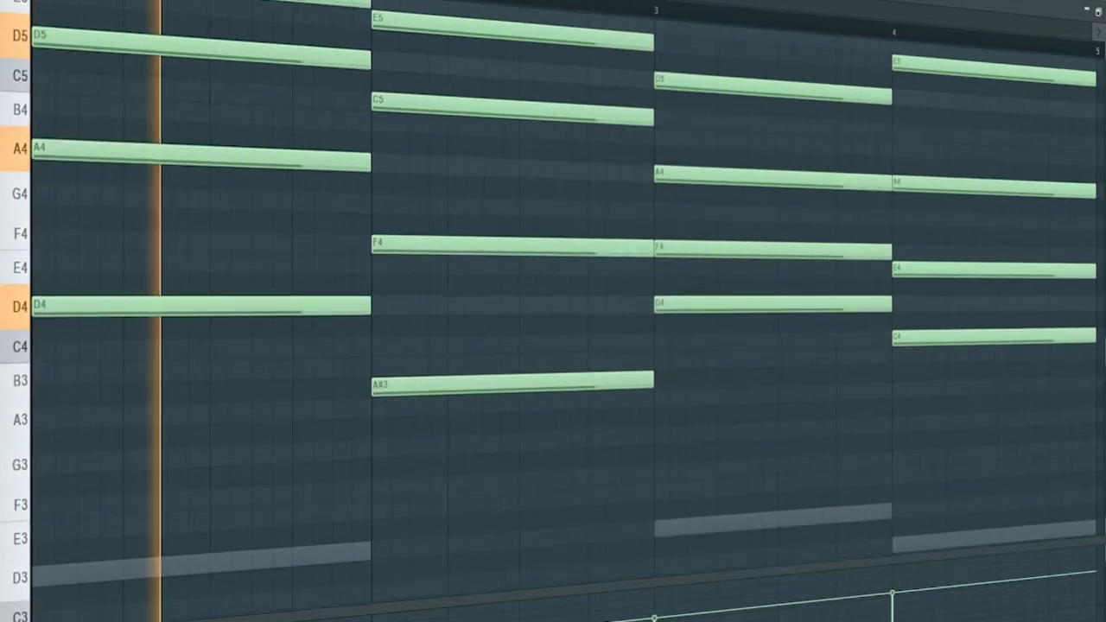
scroll(554, 311, "down", 1)
scroll(553, 311, "up", 5)
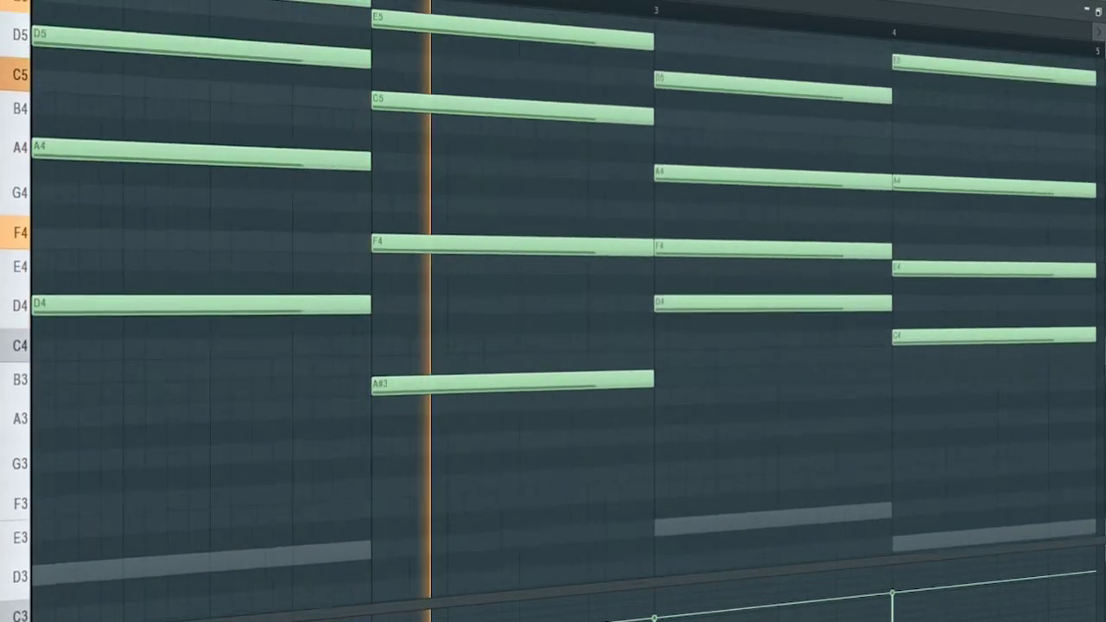
scroll(553, 311, "down", 4)
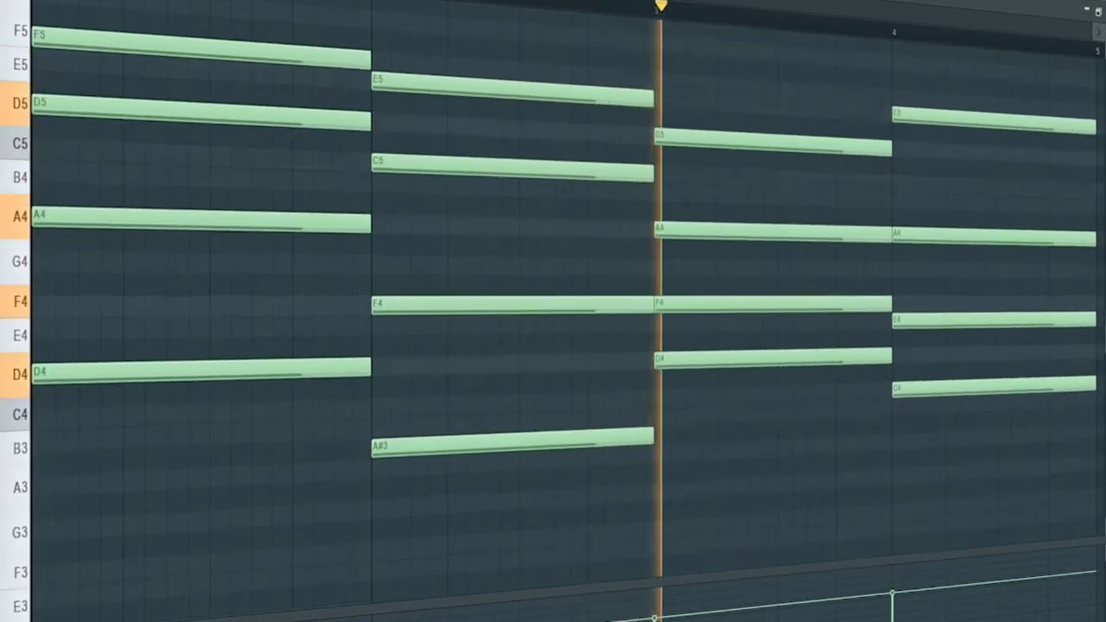
scroll(553, 311, "down", 2)
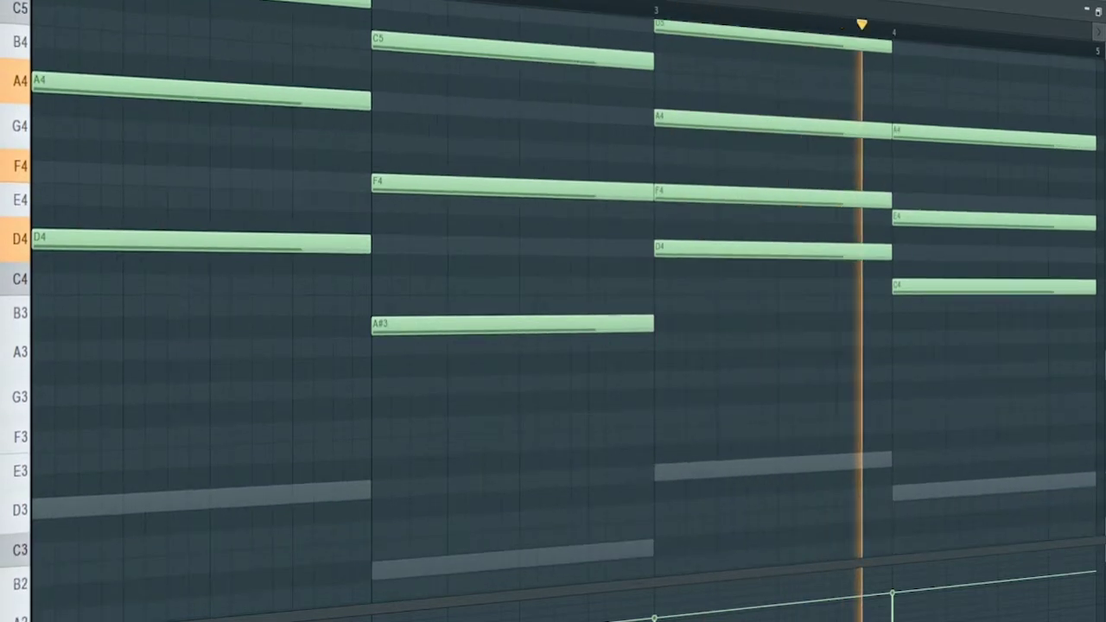
scroll(553, 311, "up", 4)
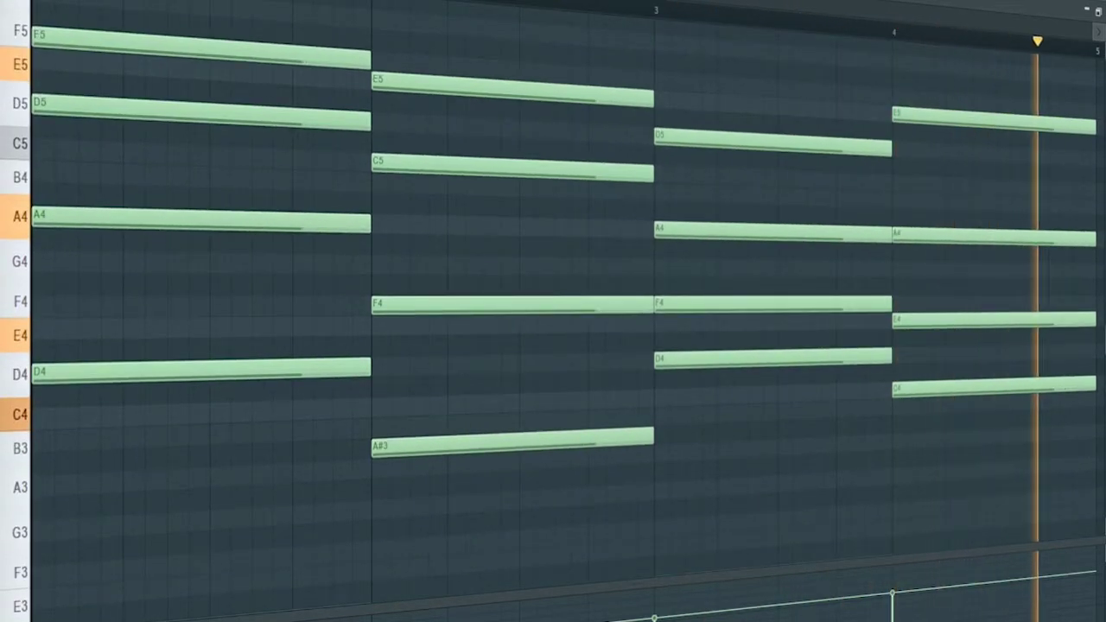
scroll(553, 311, "up", 4)
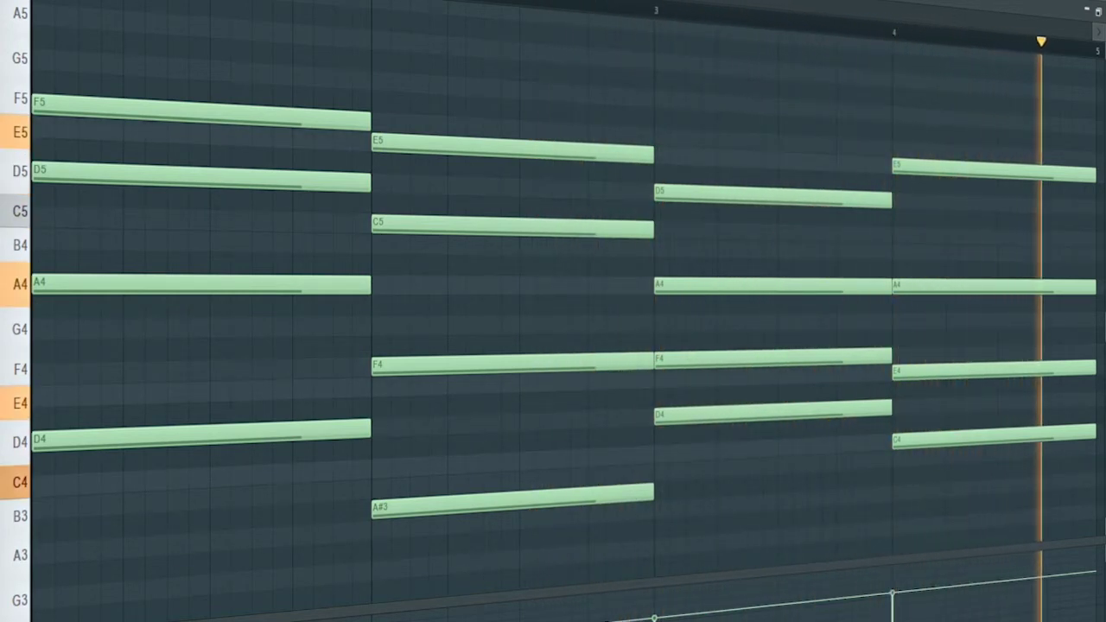
scroll(553, 311, "down", 3)
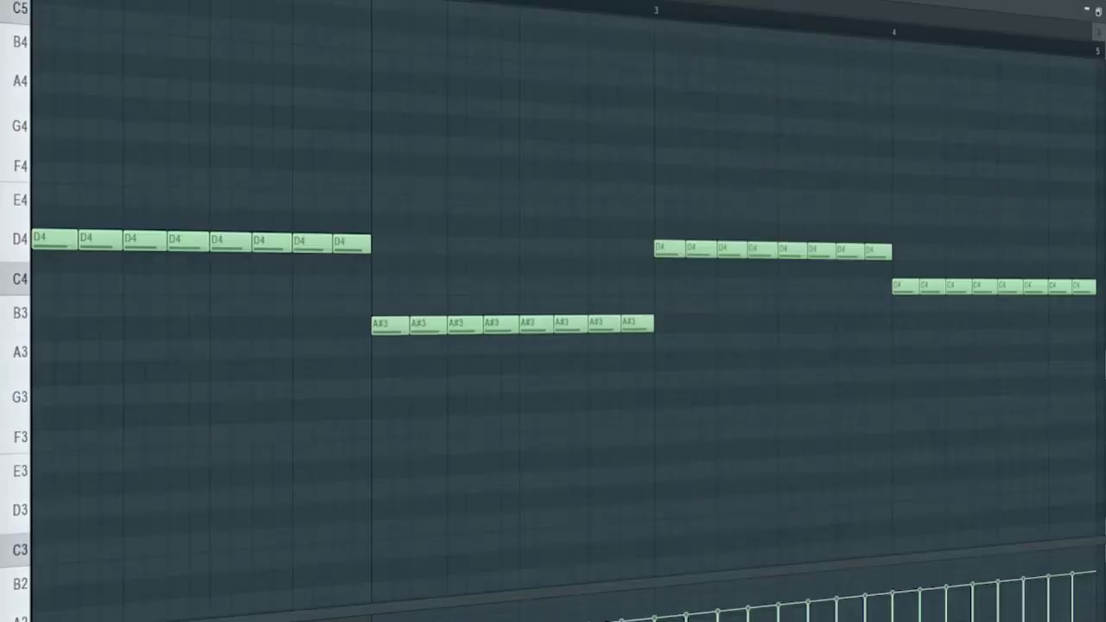
key("space")
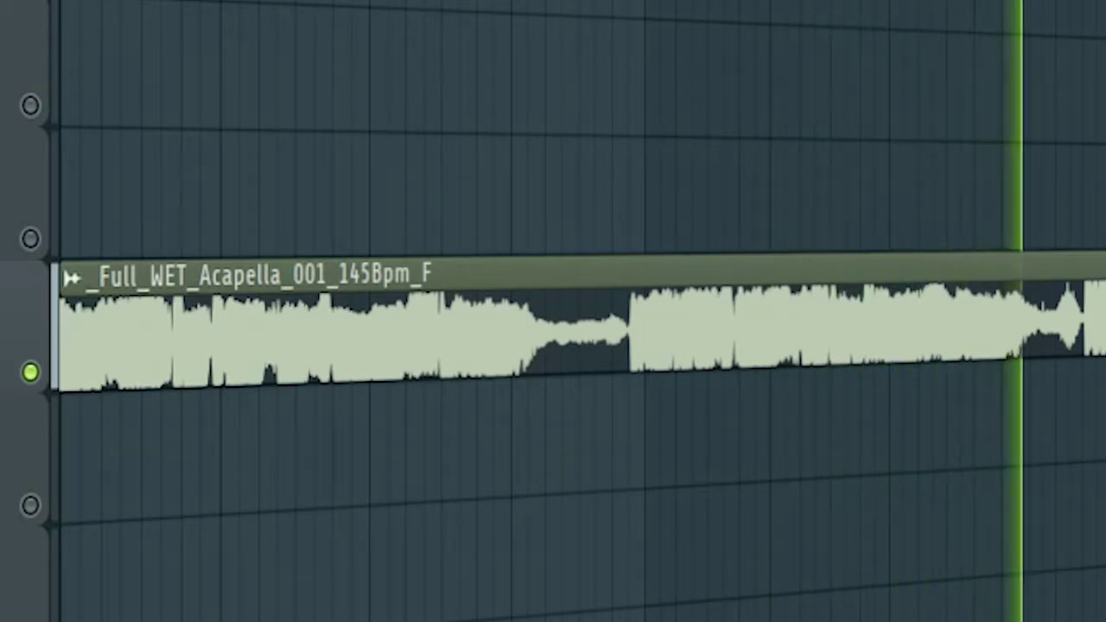
Play the intro arrangement from bar 1 and examine its Guitar, Intro Piano, Intro Pads, Intro Bass, drum and EQ automation tracks.
key("space")
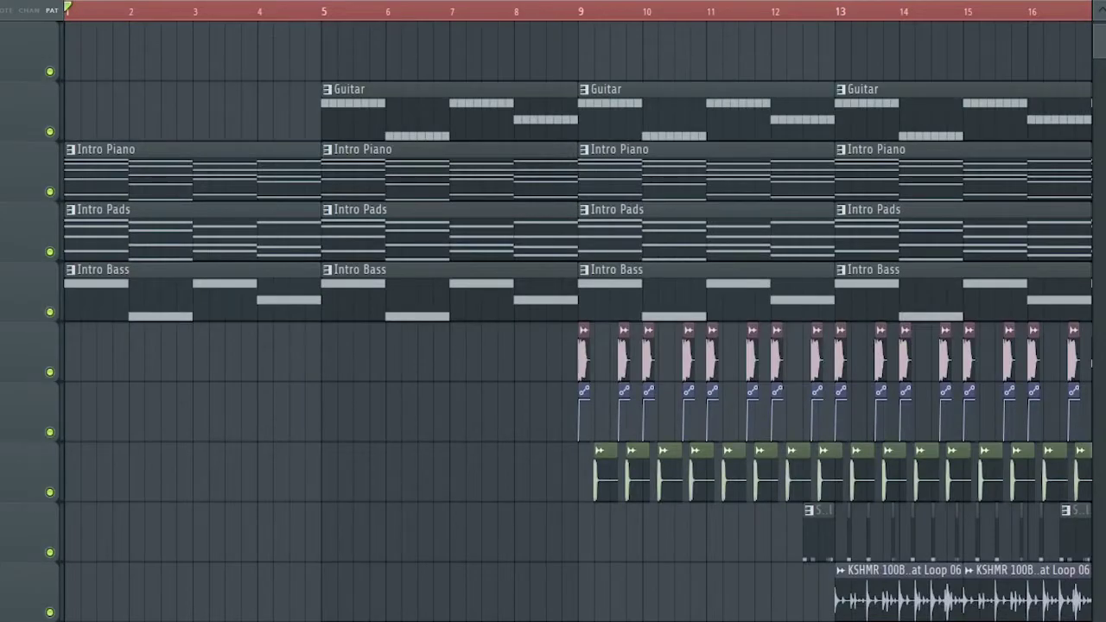
scroll(579, 320, "down", 5)
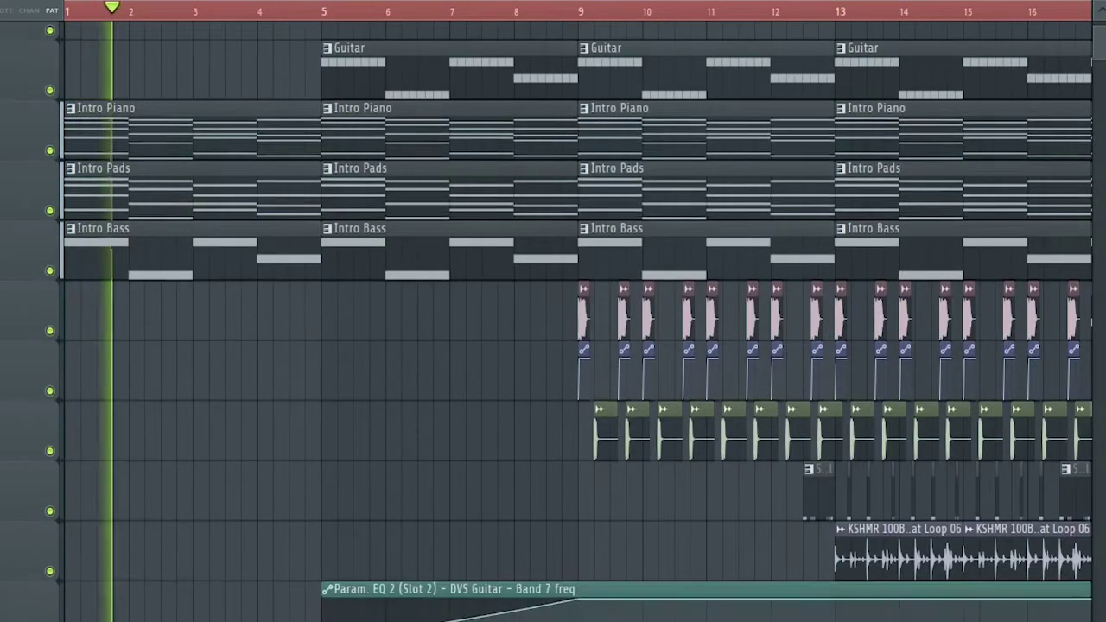
scroll(579, 320, "up", 3)
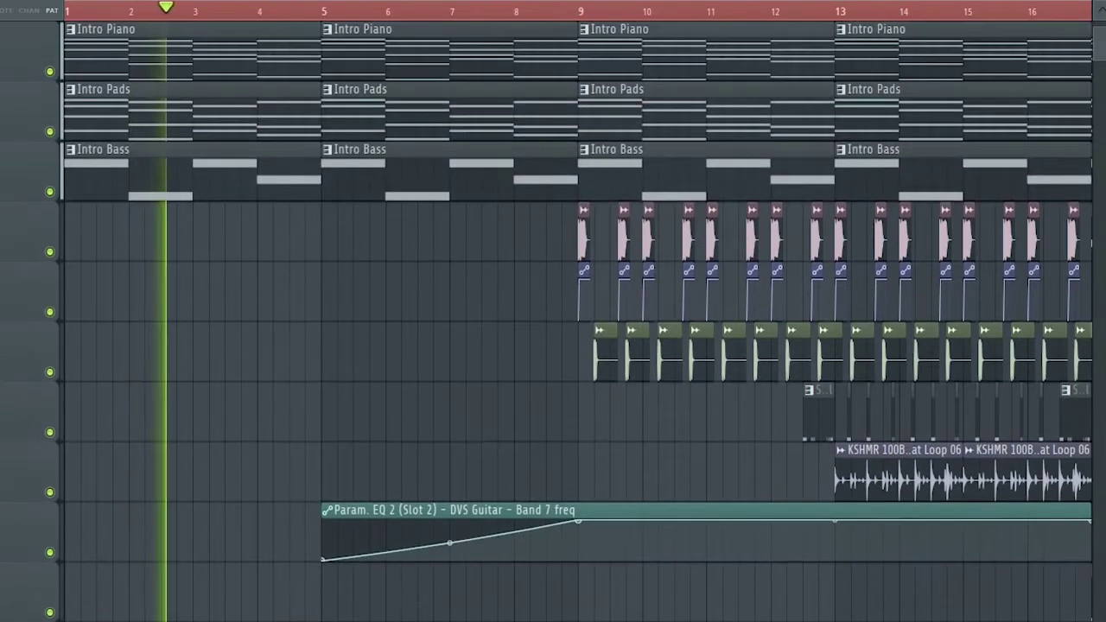
scroll(579, 320, "up", 3)
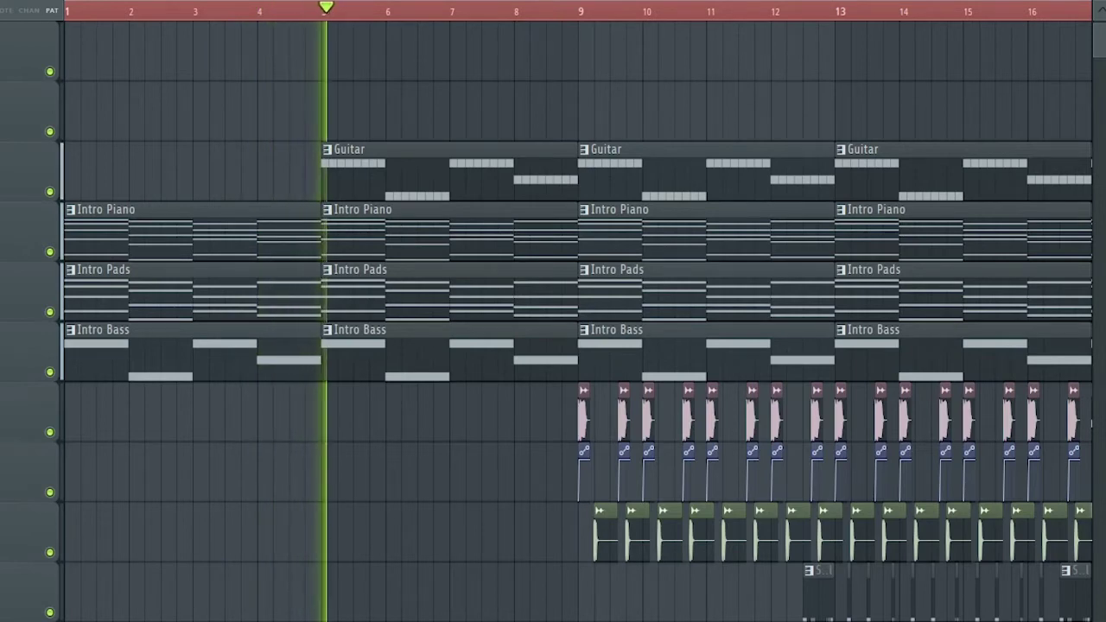
scroll(579, 320, "down", 4)
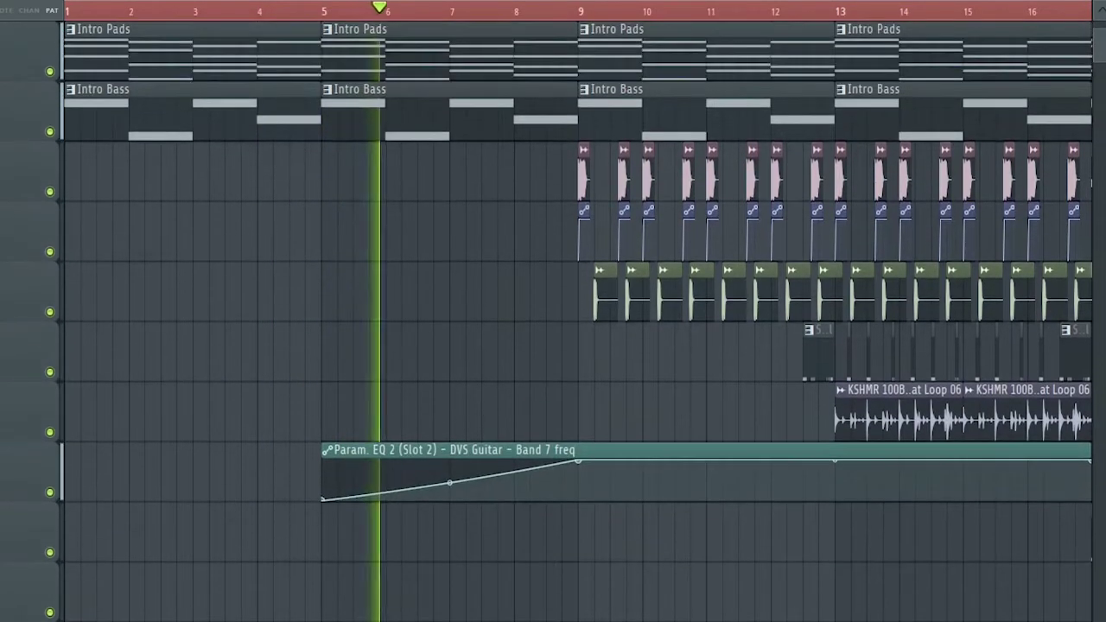
scroll(579, 320, "up", 4)
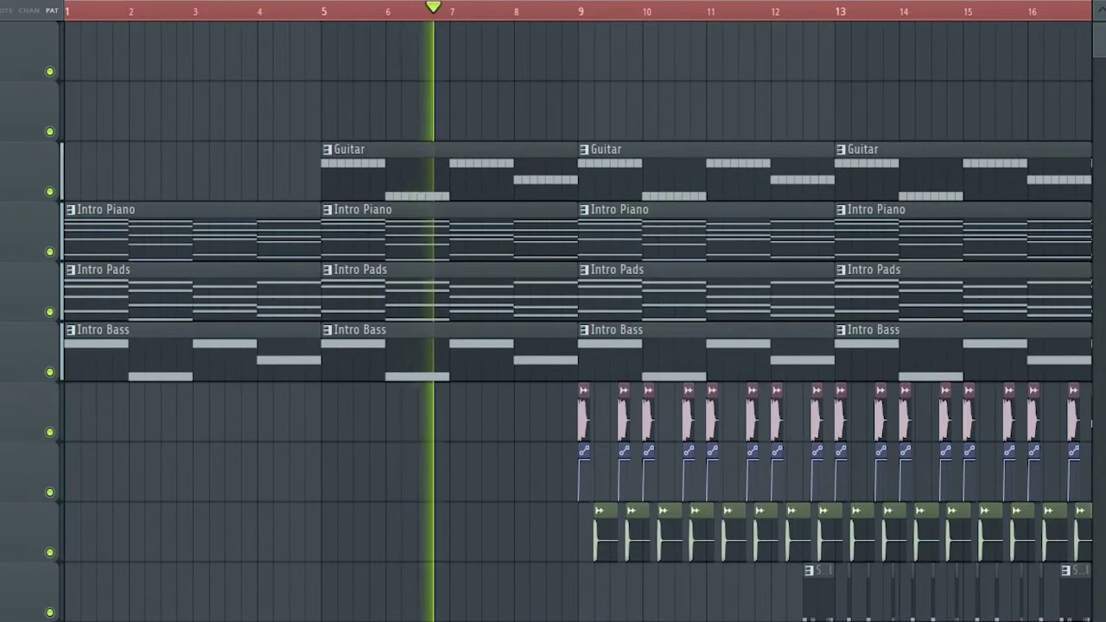
scroll(579, 320, "down", 4)
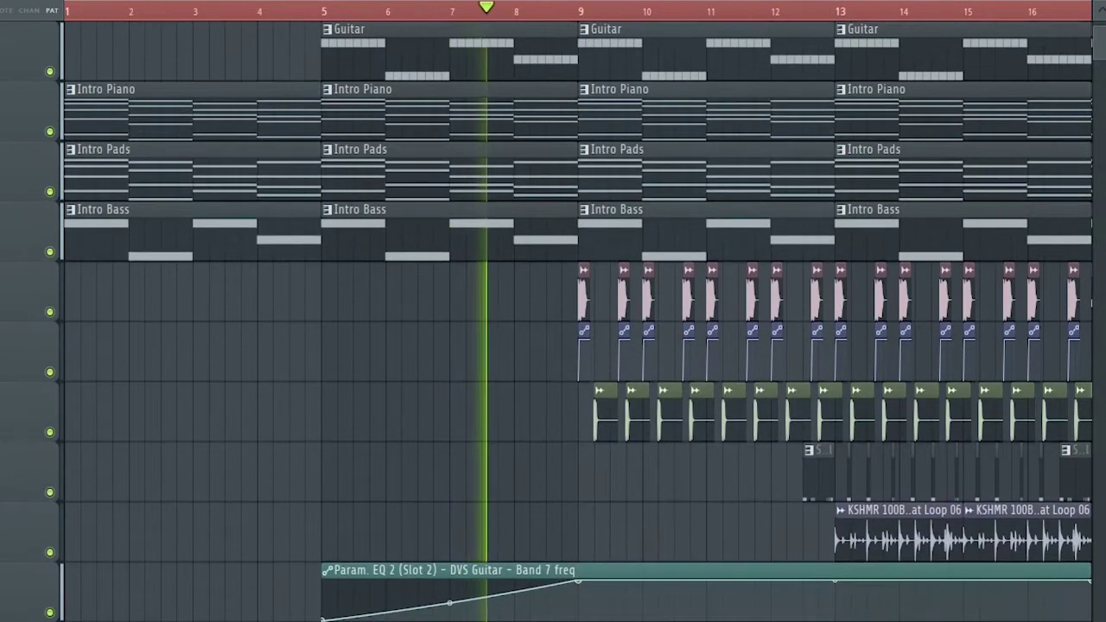
scroll(579, 320, "down", 1)
scroll(579, 320, "up", 4)
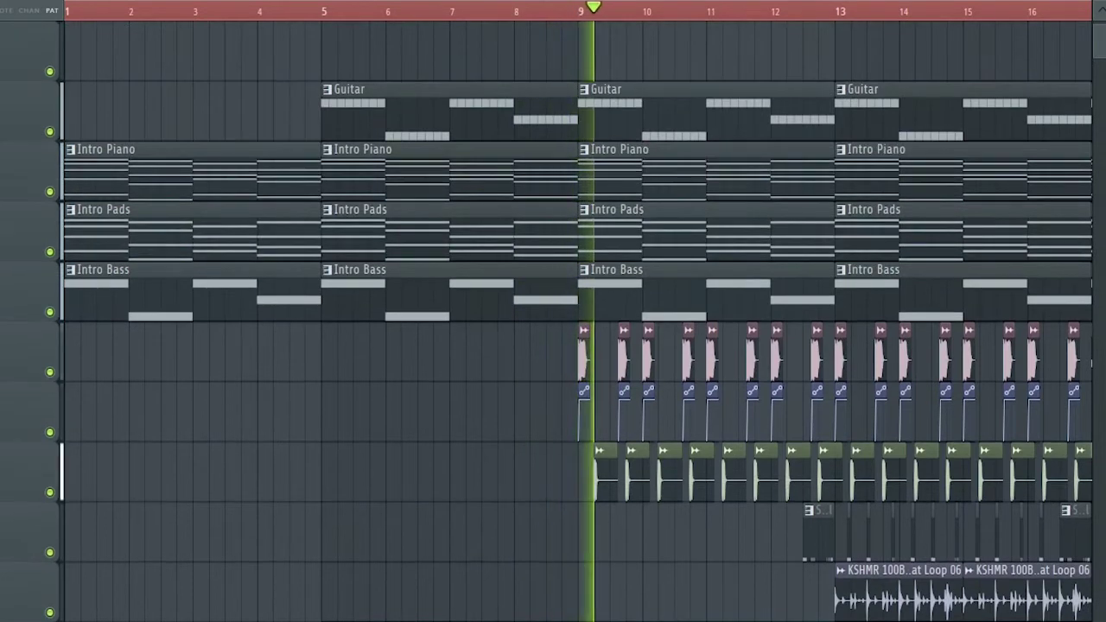
scroll(580, 320, "down", 3)
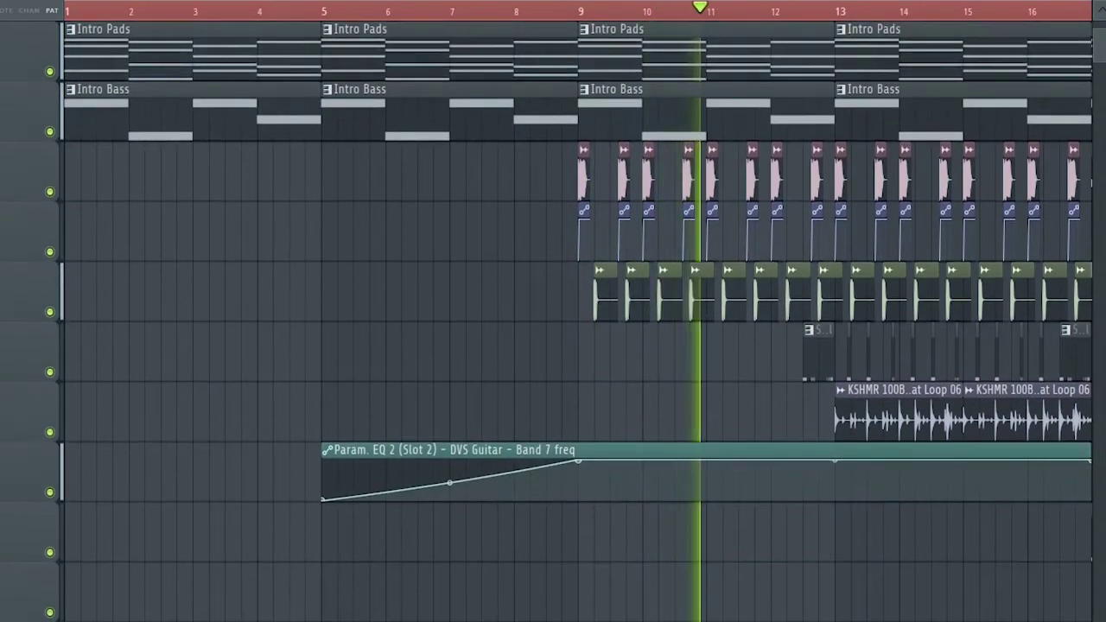
scroll(579, 320, "down", 1)
scroll(579, 320, "up", 3)
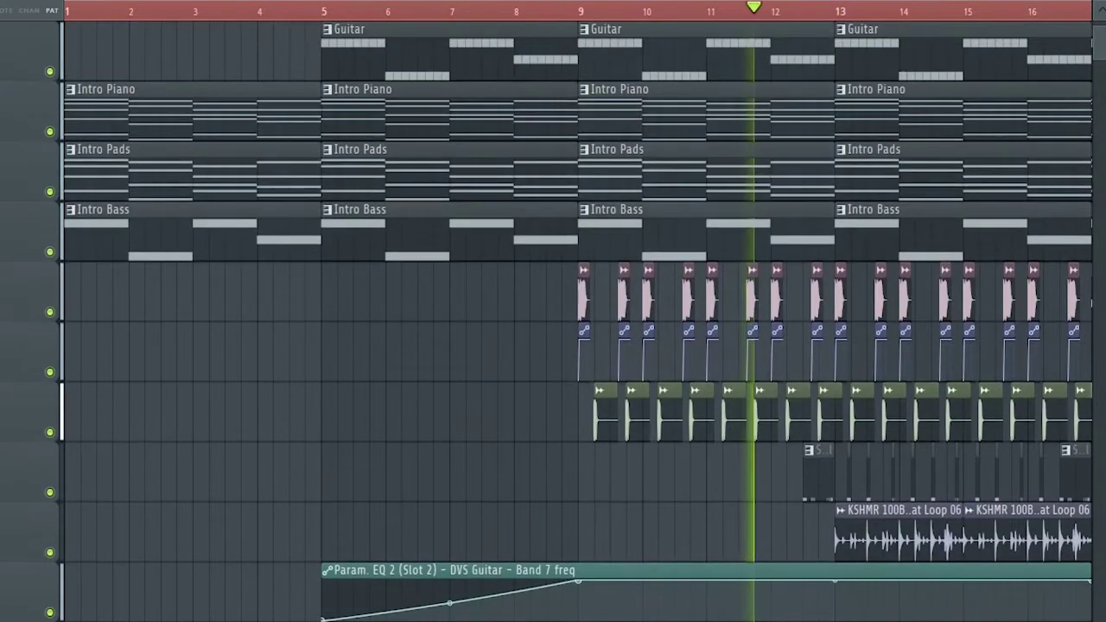
scroll(579, 319, "up", 2)
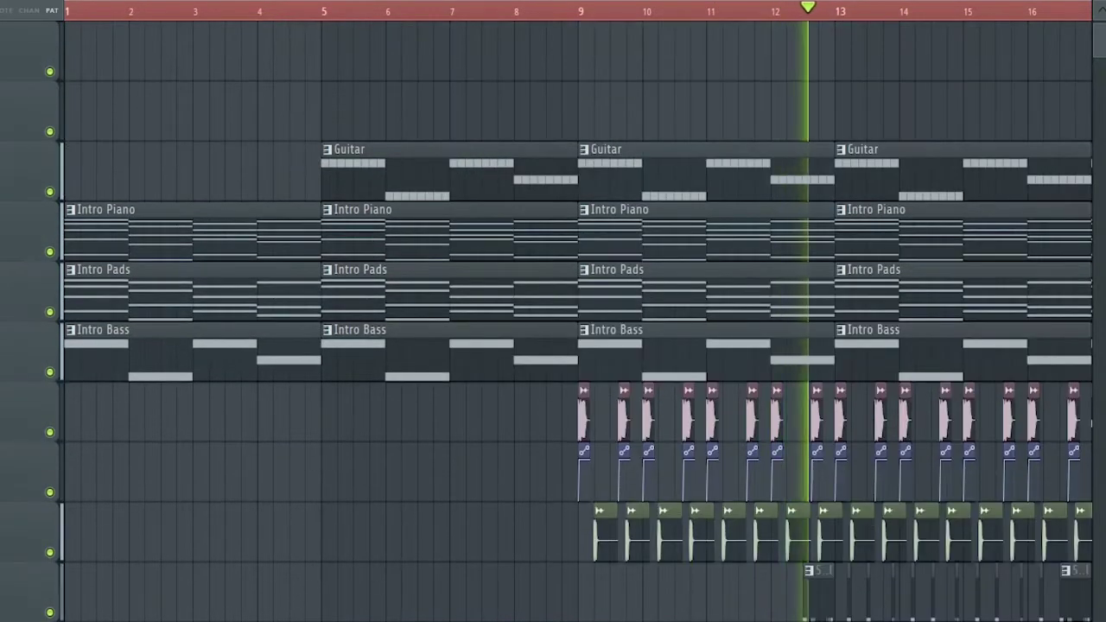
scroll(580, 320, "down", 1)
scroll(579, 320, "down", 1)
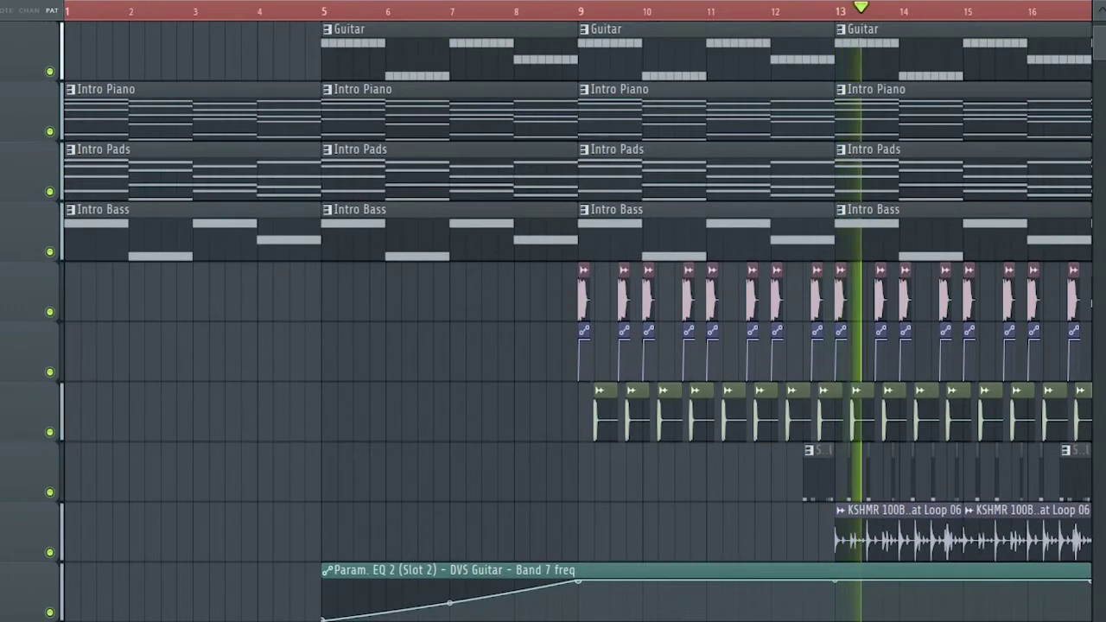
scroll(579, 320, "down", 3)
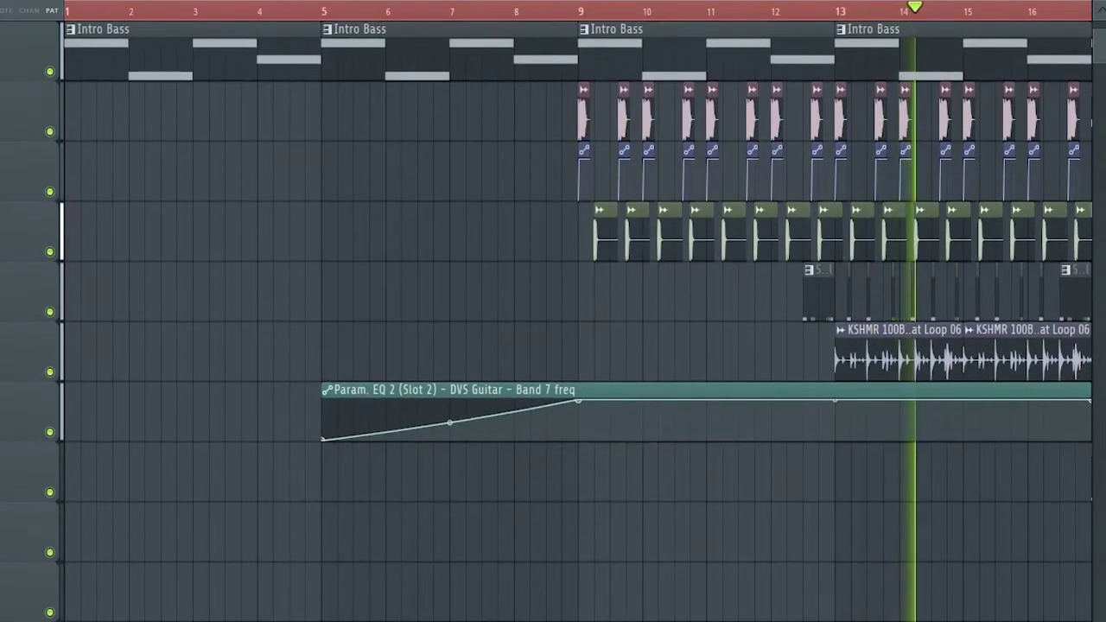
scroll(579, 319, "up", 3)
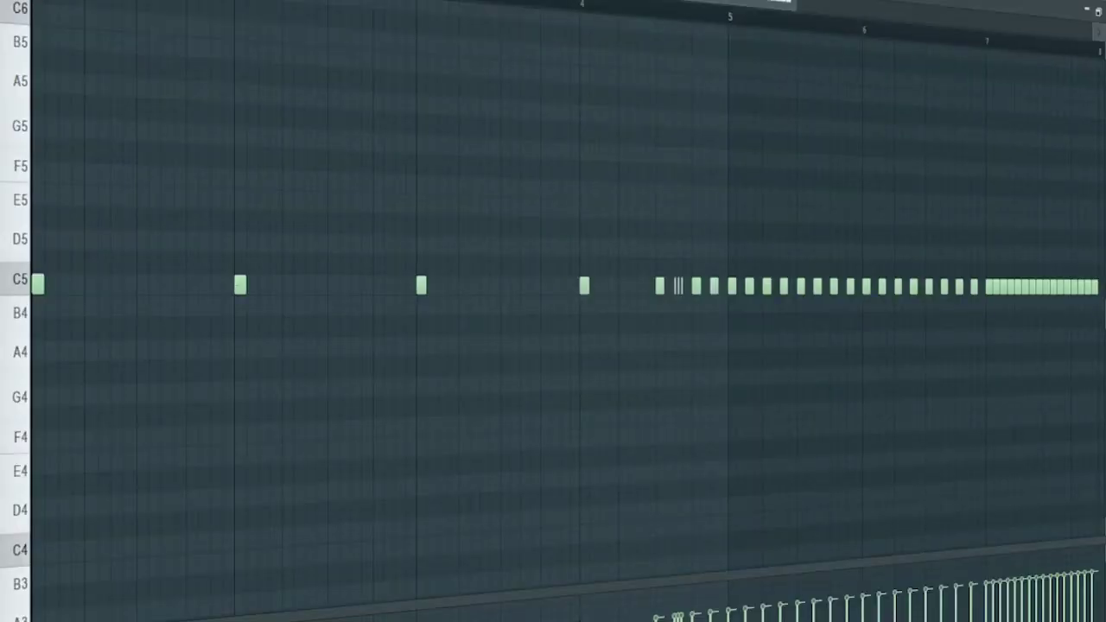
Play the build-up from bar 17 and examine its Drop Leads, Build - Up Drums, KSHMR Long Sweep 01 and melodic tracks, then stop playback.
key("space")
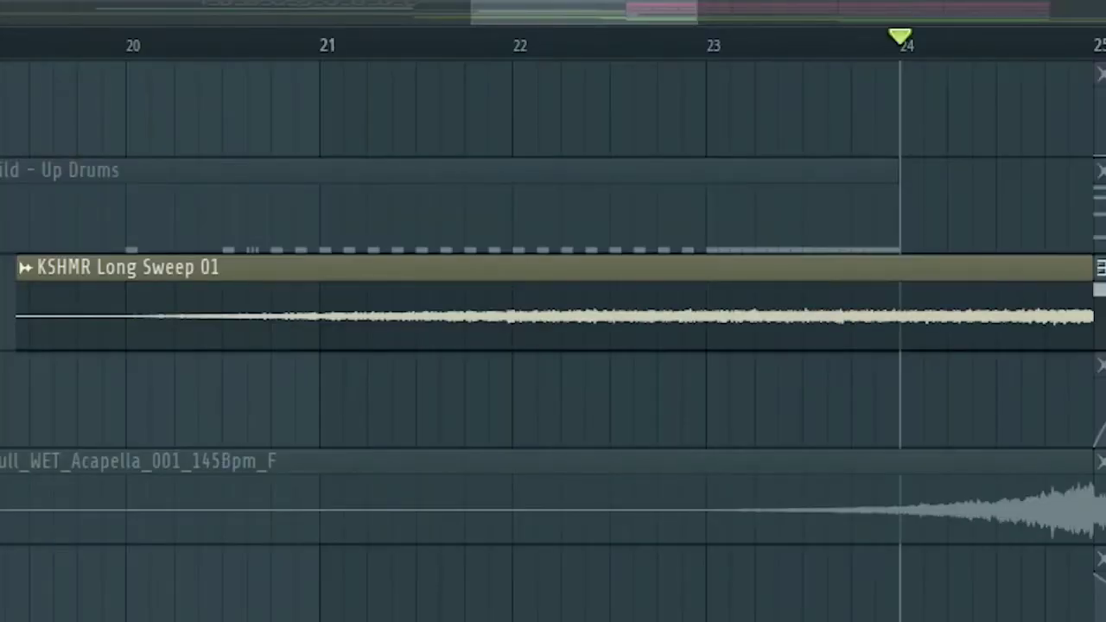
key("space")
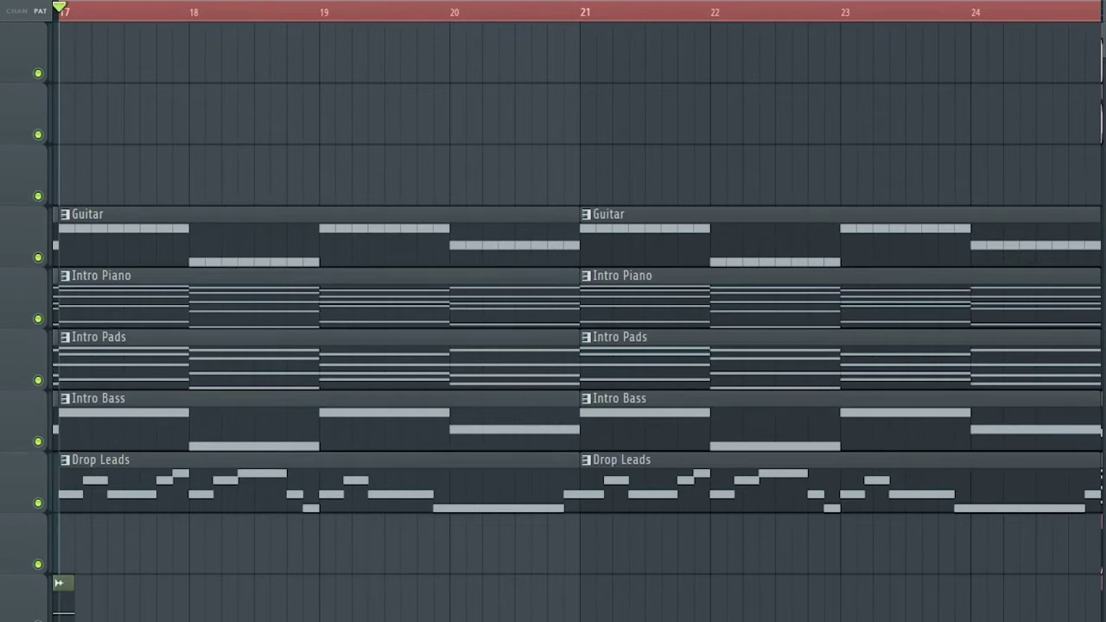
scroll(570, 320, "down", 7)
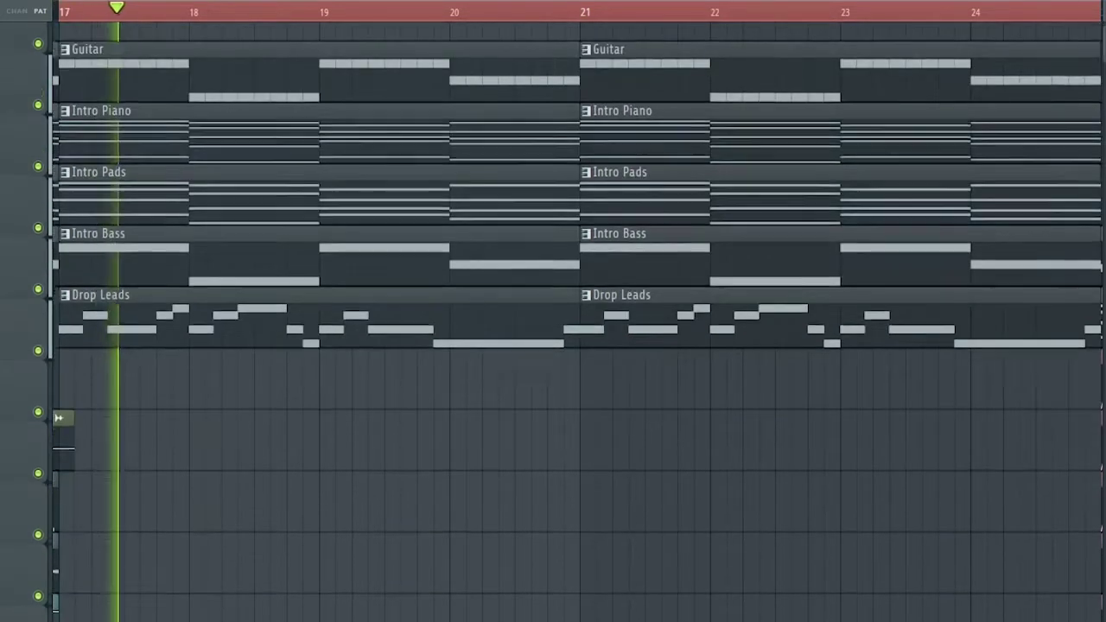
scroll(571, 320, "up", 5)
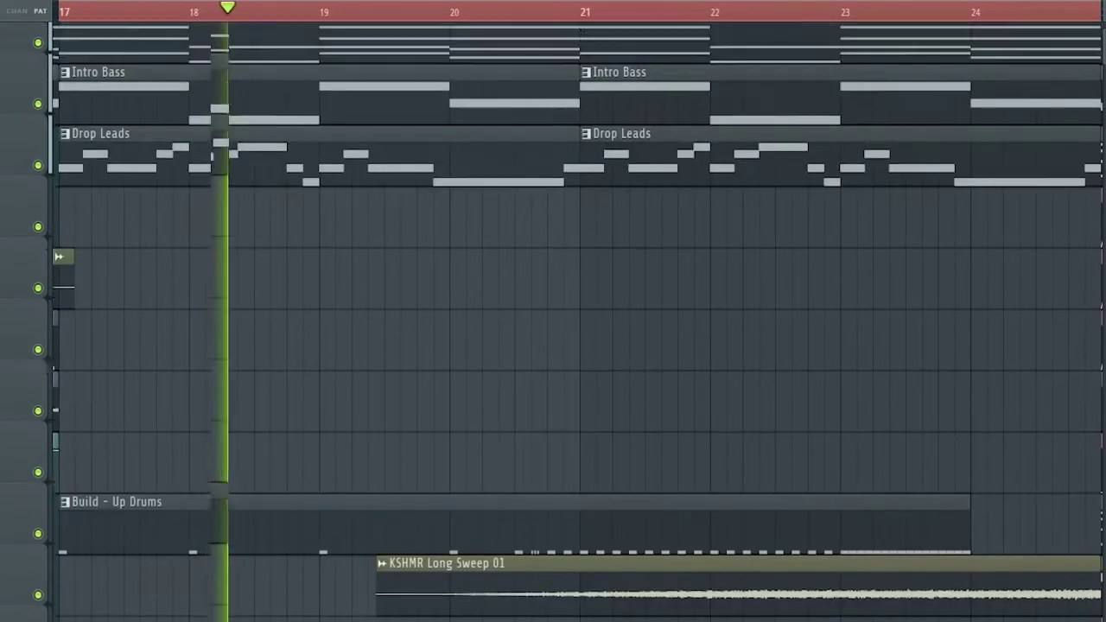
scroll(553, 320, "down", 3)
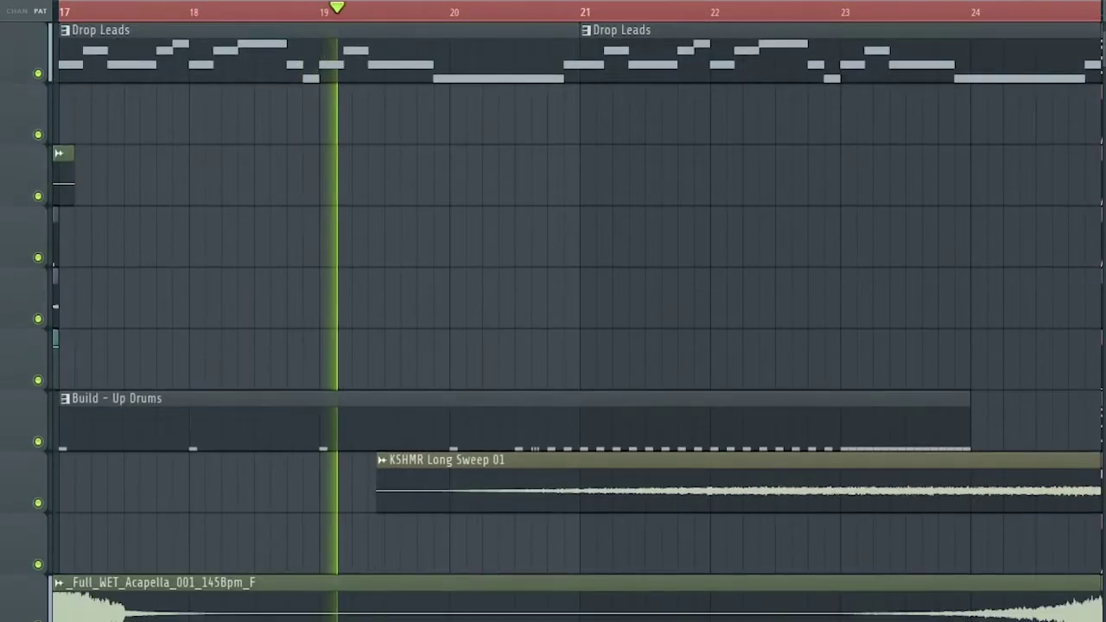
scroll(553, 320, "up", 6)
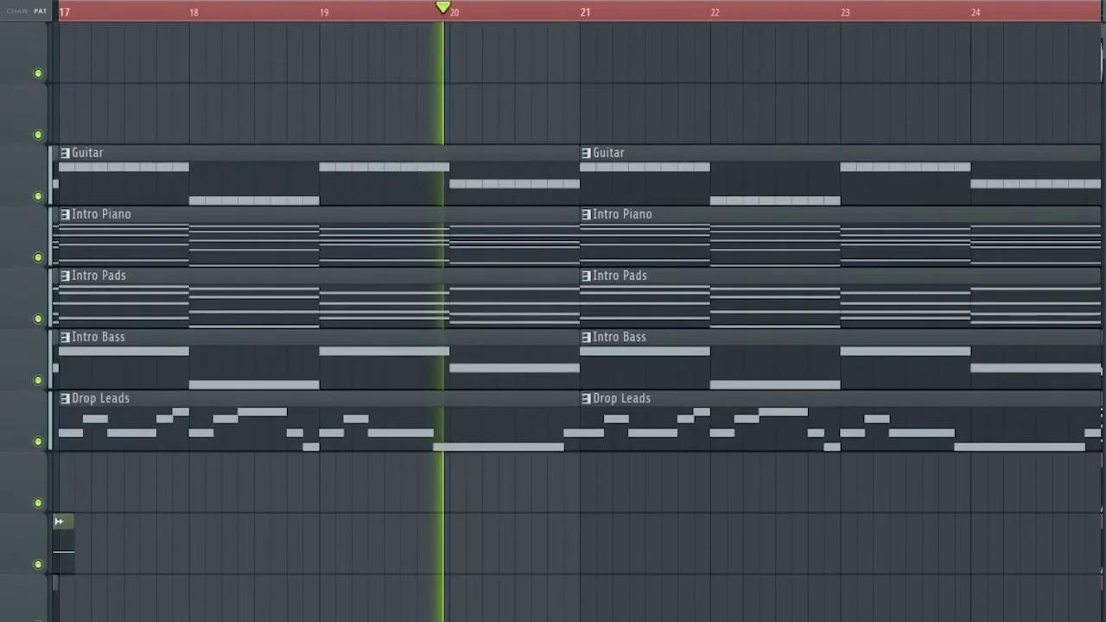
scroll(553, 320, "up", 1)
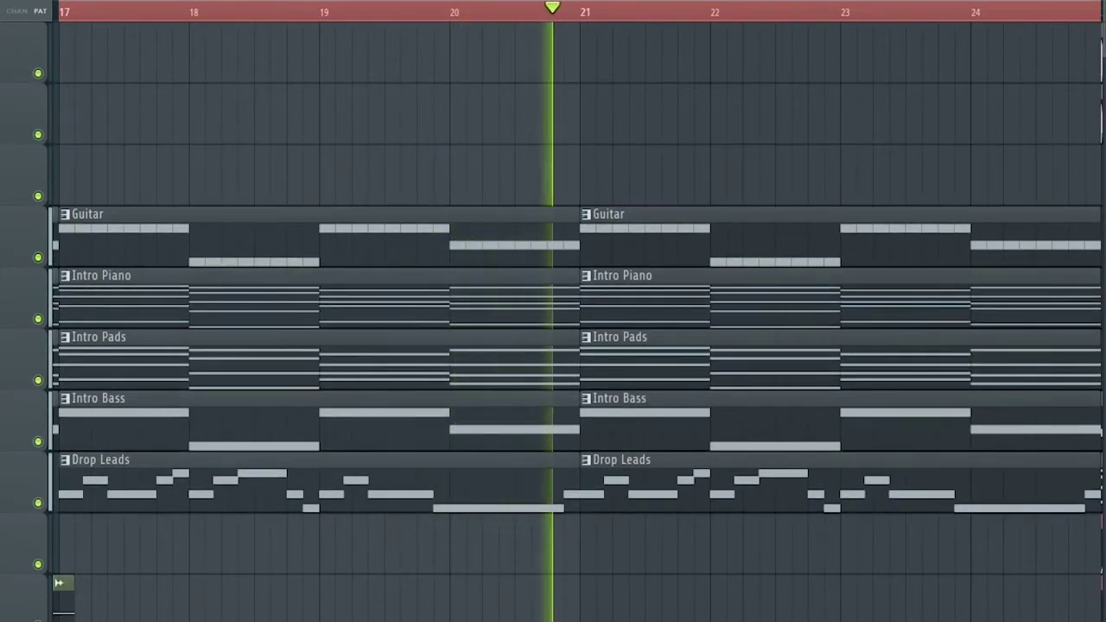
scroll(553, 320, "down", 2)
scroll(553, 320, "down", 1)
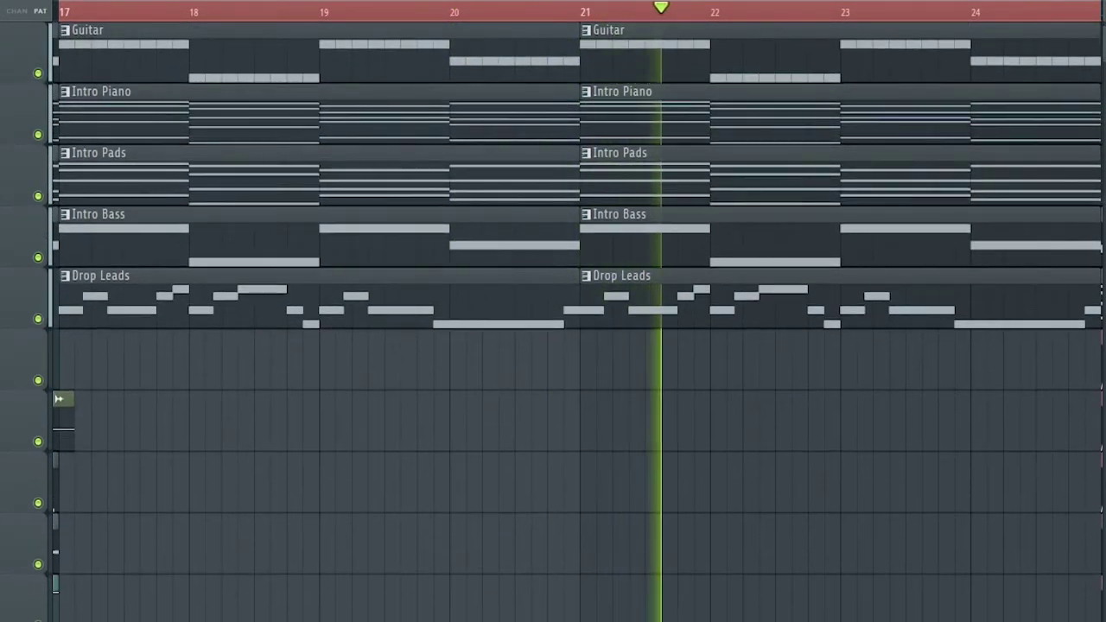
scroll(554, 320, "down", 3)
scroll(553, 320, "up", 1)
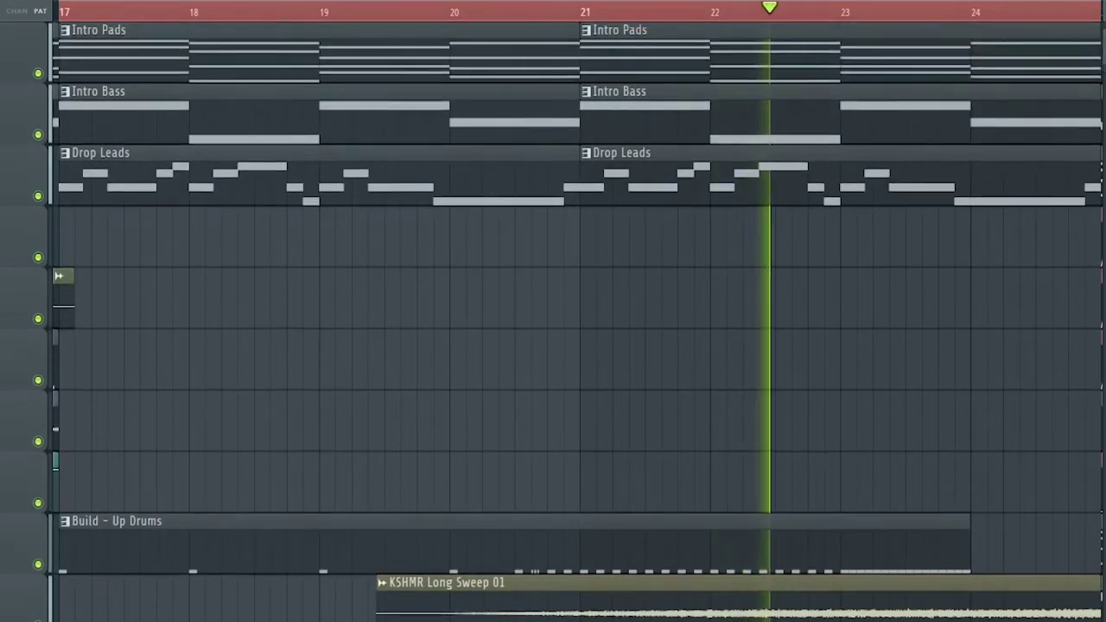
scroll(553, 319, "up", 5)
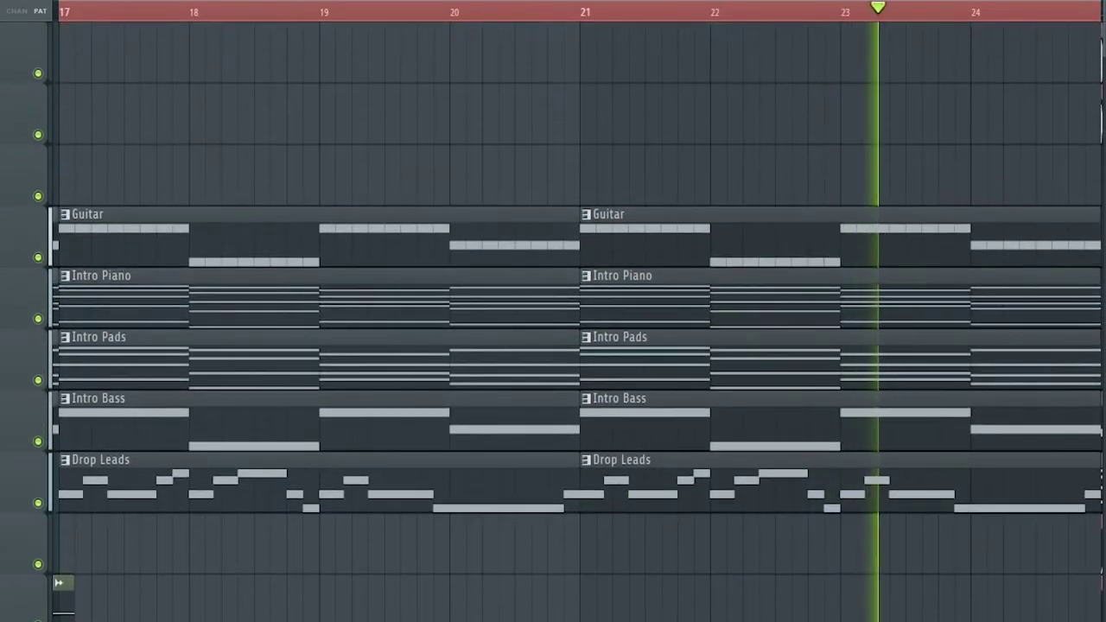
scroll(553, 320, "down", 5)
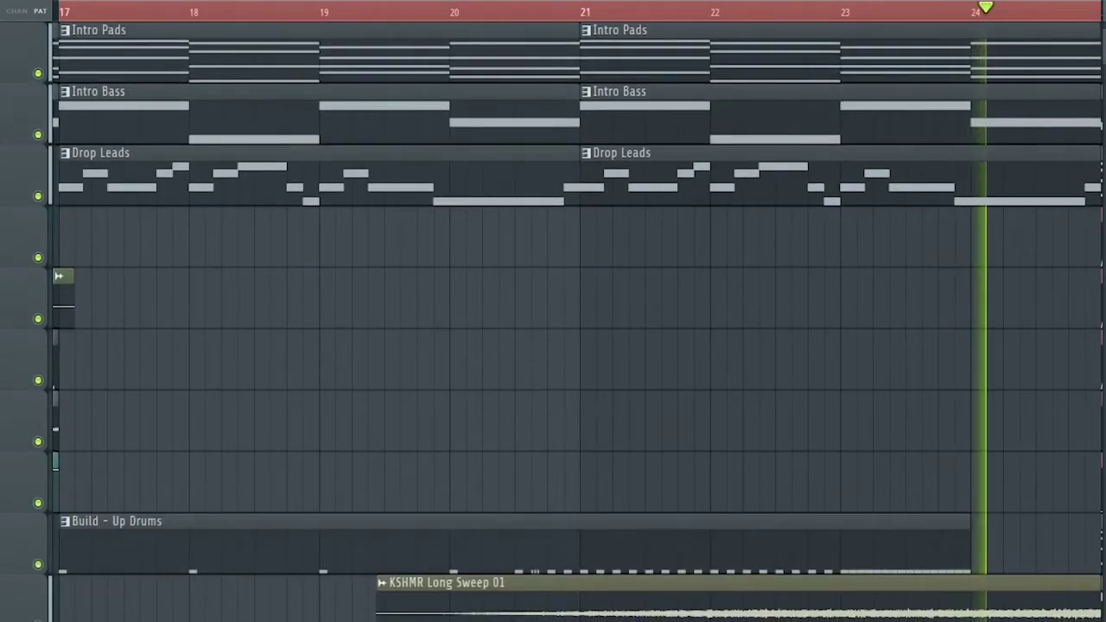
scroll(553, 320, "down", 1)
scroll(553, 320, "down", 1)
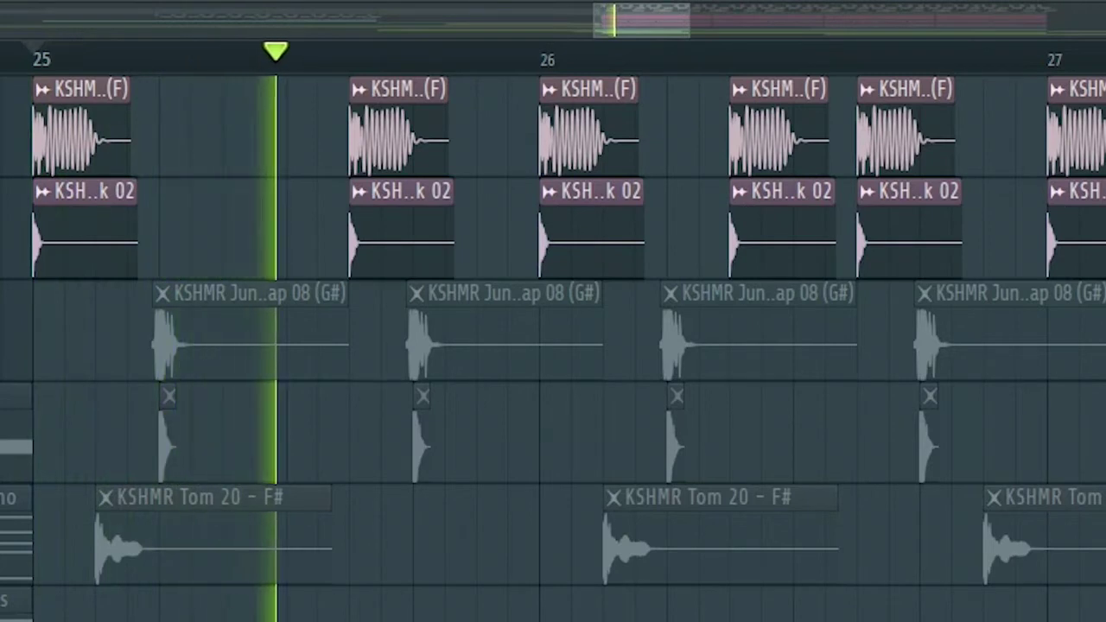
key("space")
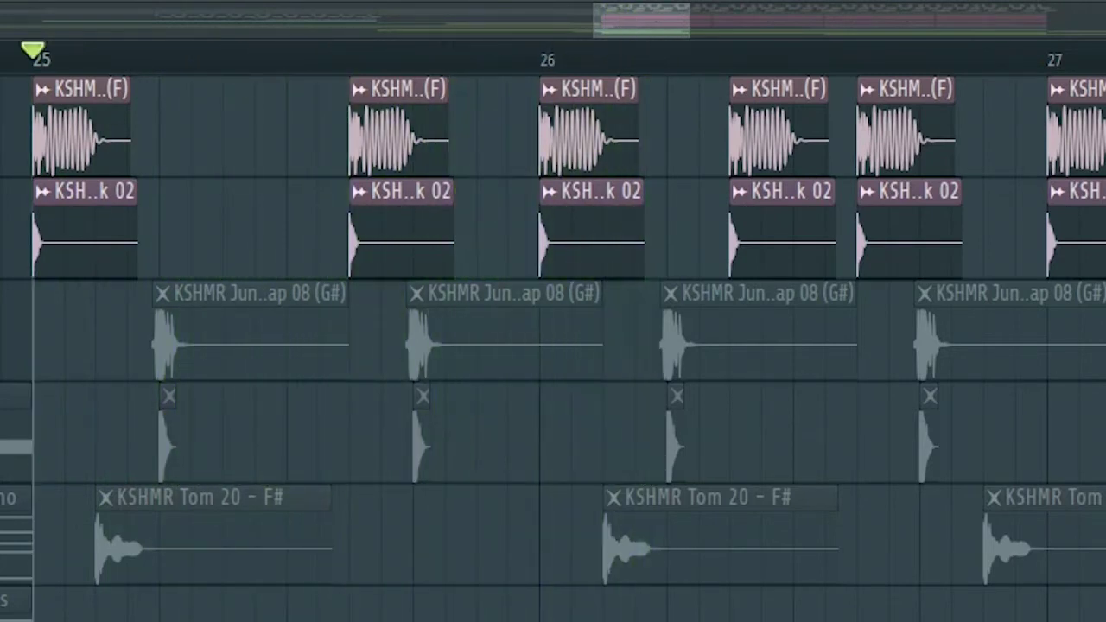
Play the drop's kick layers from bar 25 and examine their placement against the clap, snare and tom clips.
key("space")
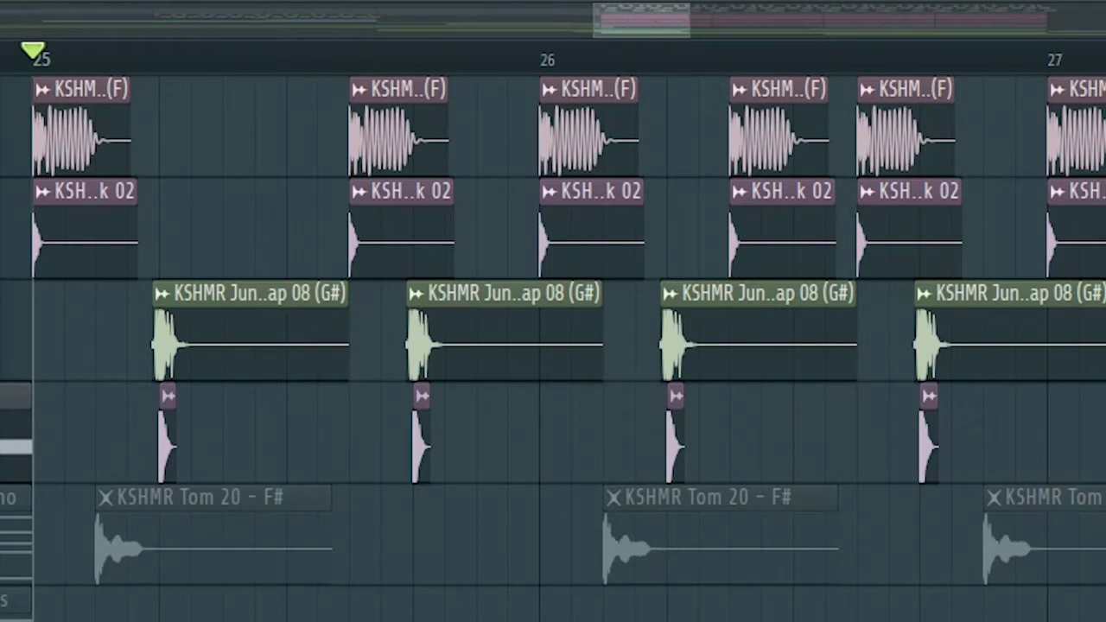
Play the drop lead melody in the piano roll and examine the effects on the Flutelab and Serum #5 mixer inserts.
key("ctrl+m")
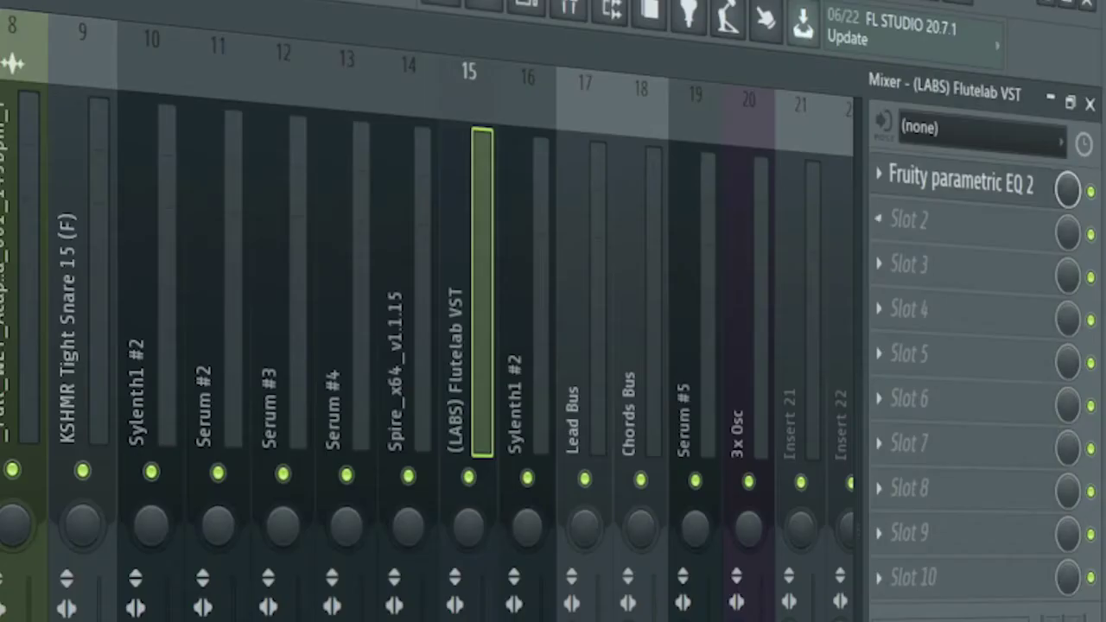
left_click(959, 180)
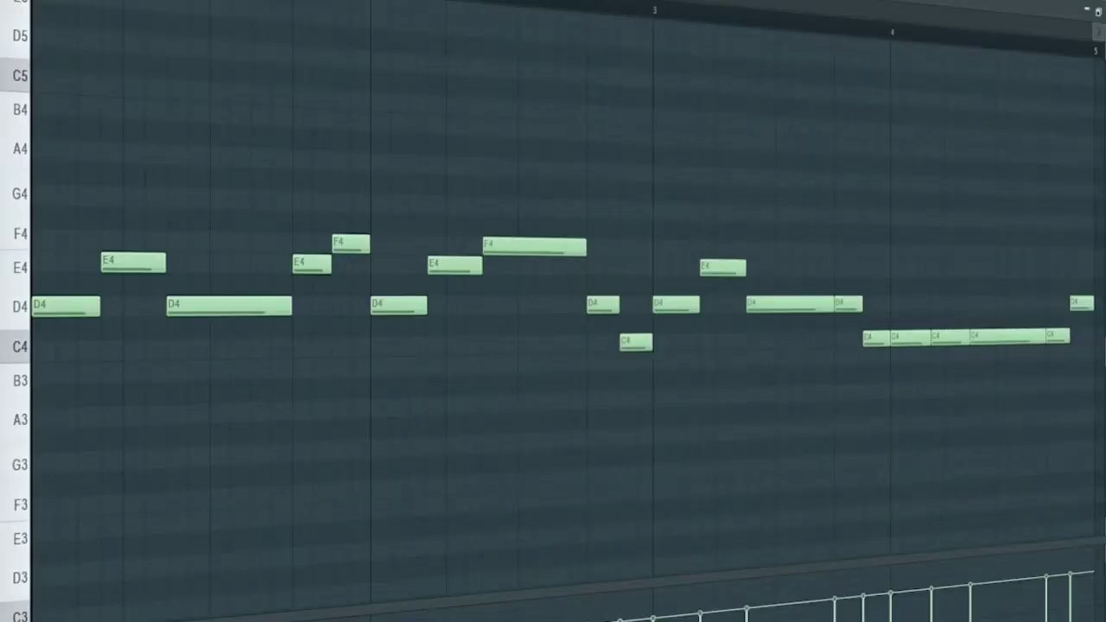
key("space")
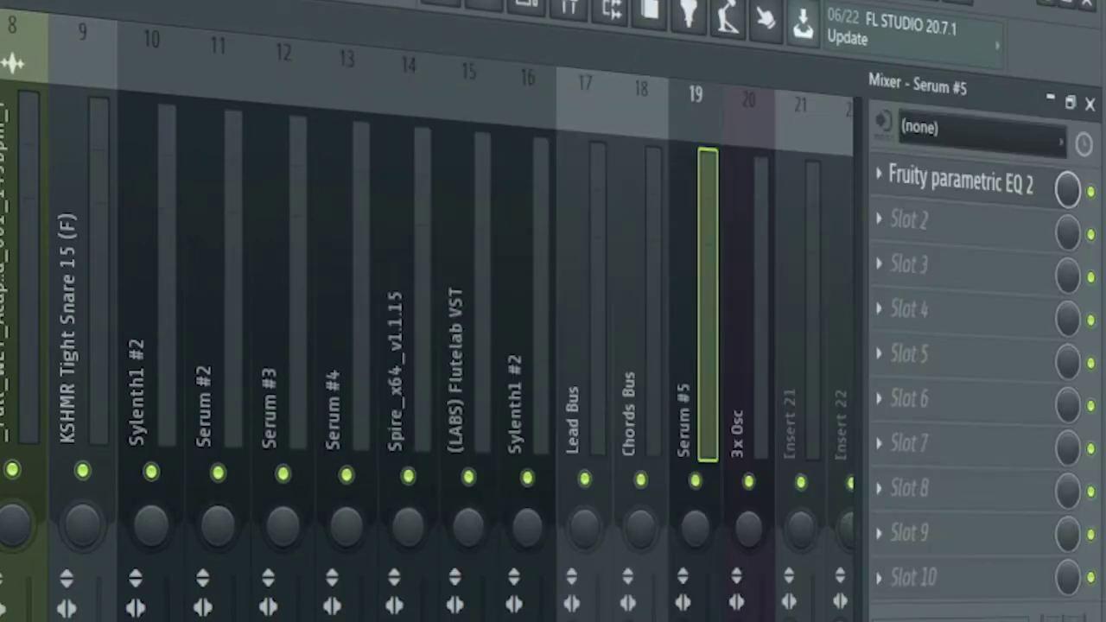
left_click(588, 303)
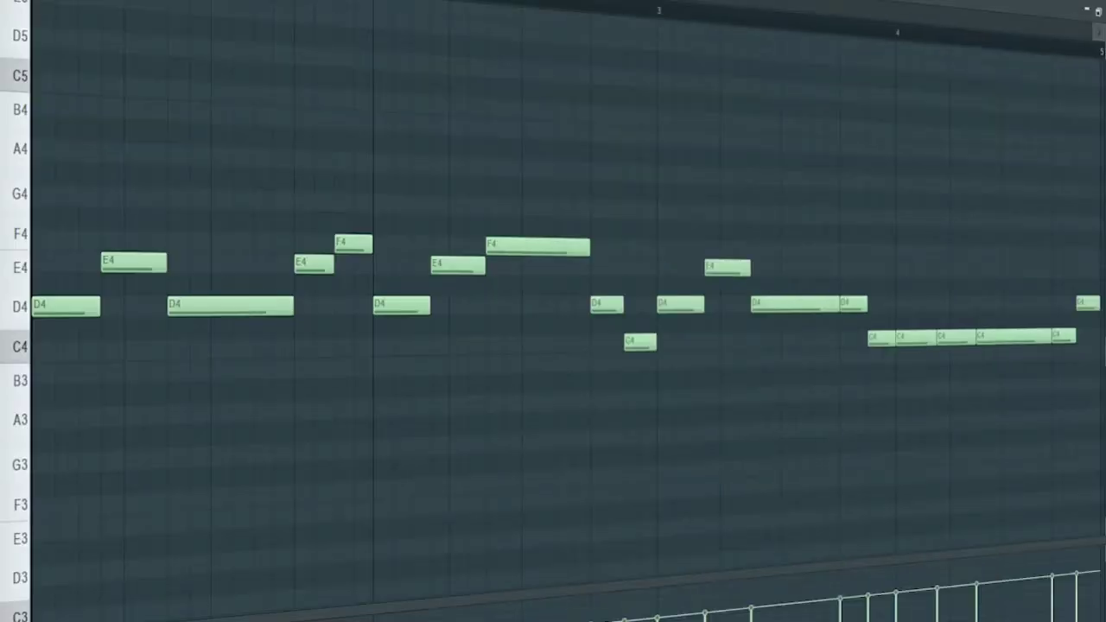
key("space")
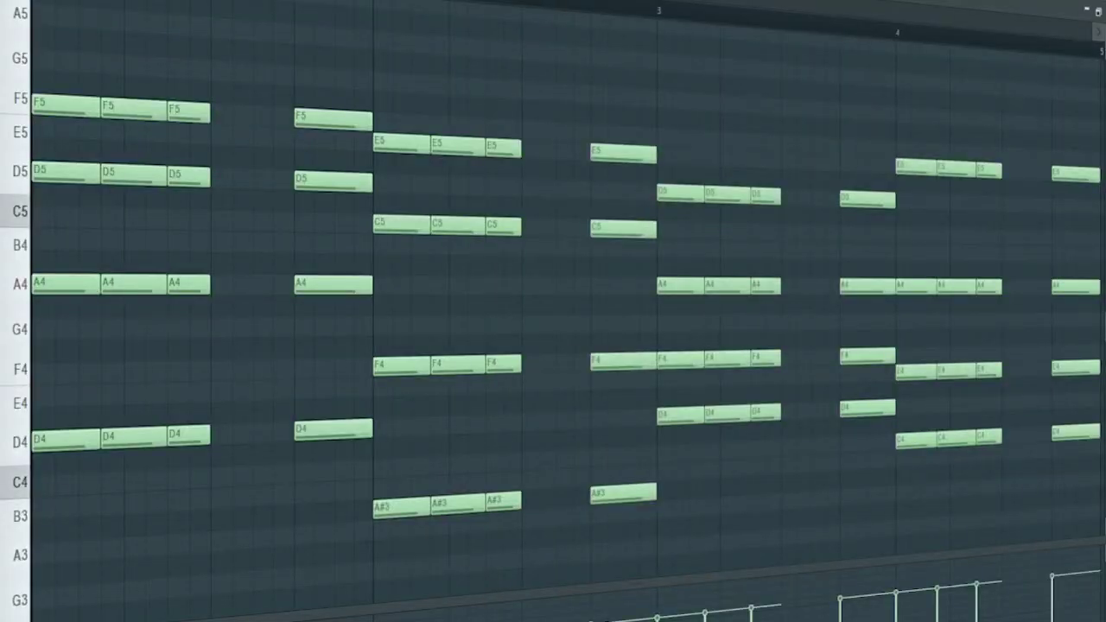
Play the drop chord pattern in the piano roll and examine the effects on the Serum #2 and Serum #3 mixer inserts.
key("space")
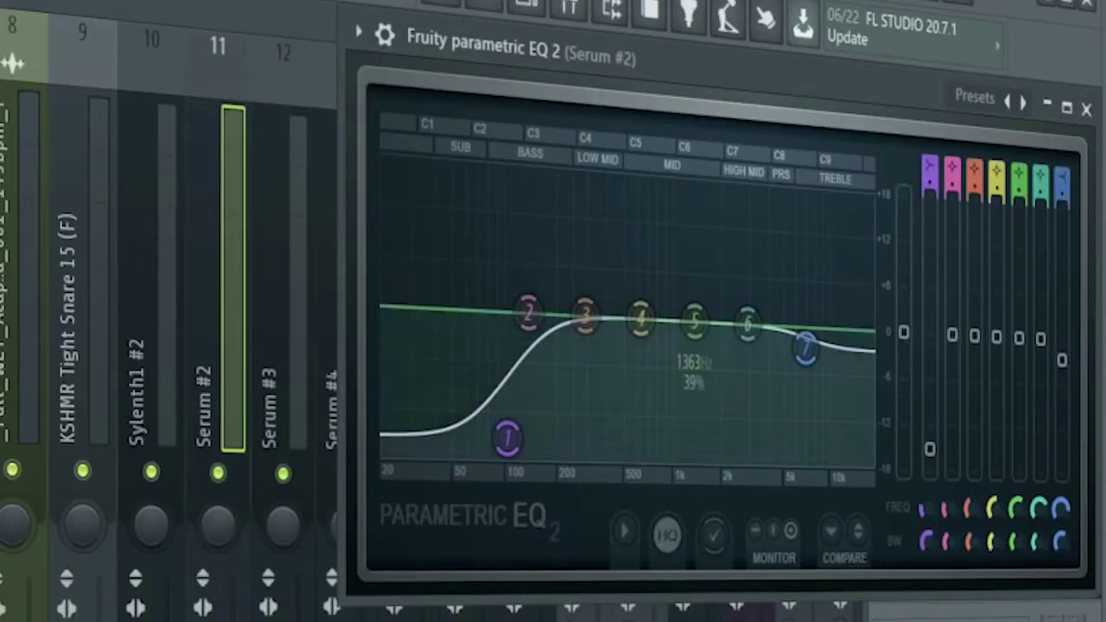
left_click(1087, 109)
left_click(934, 223)
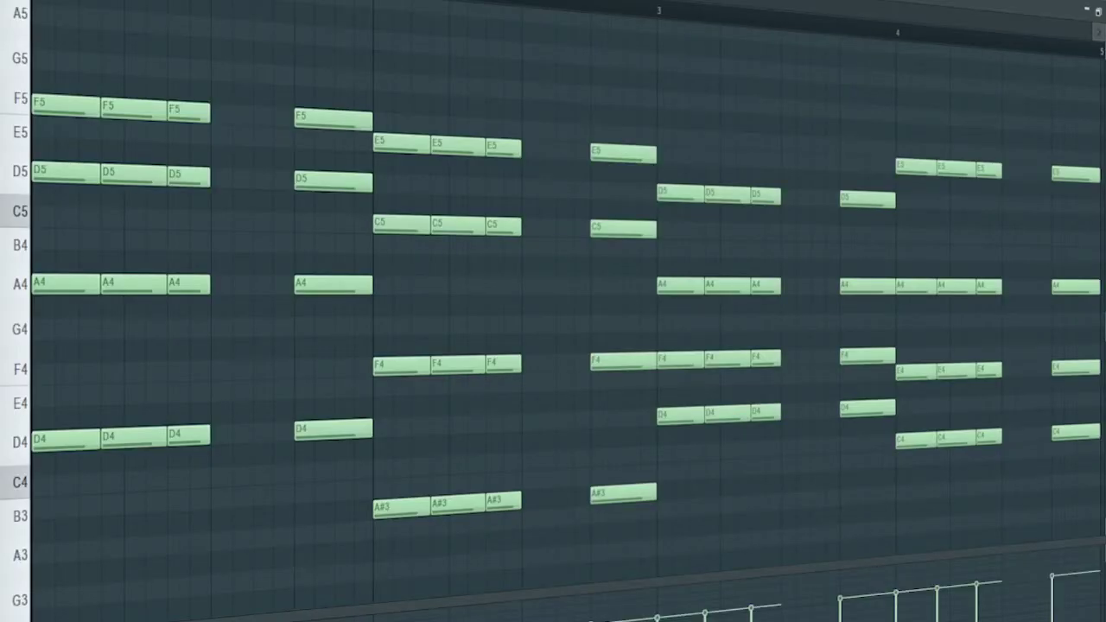
key("space")
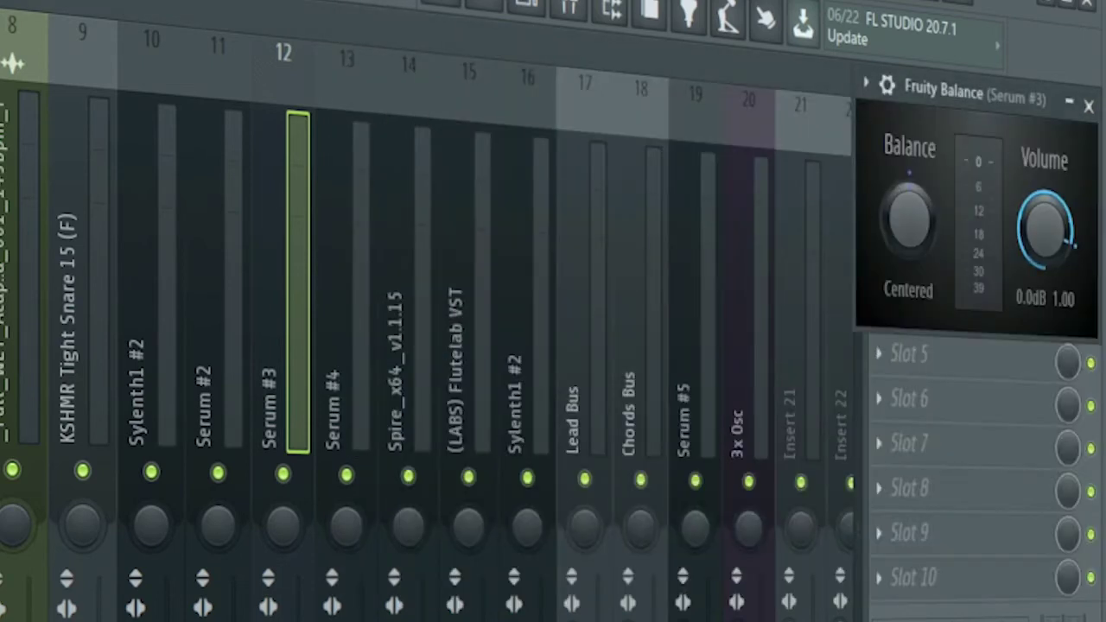
left_click(642, 302)
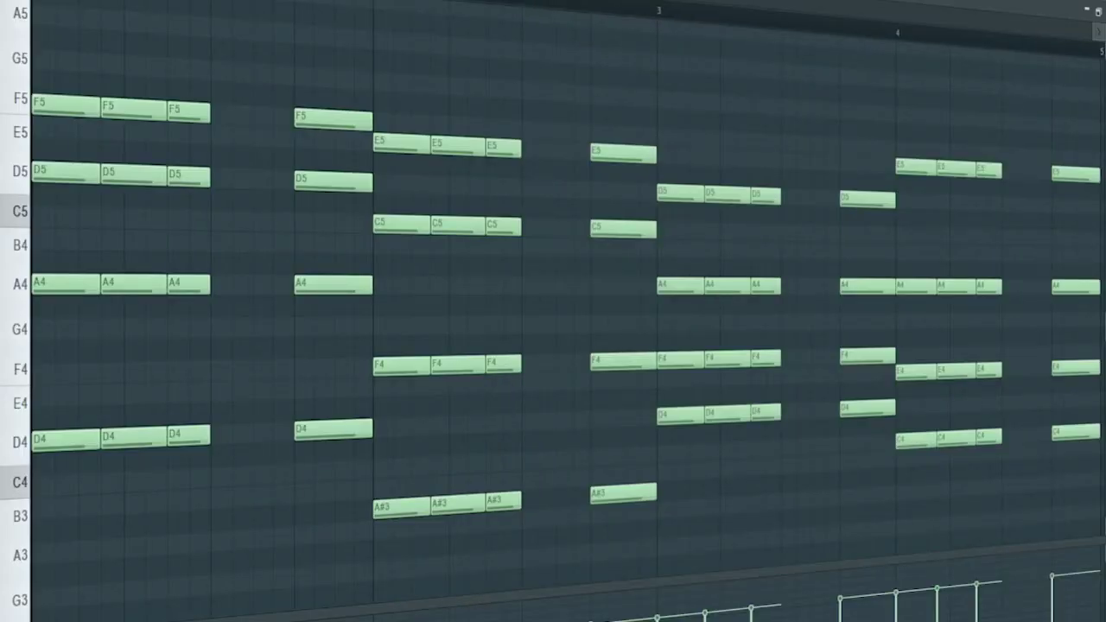
key("space")
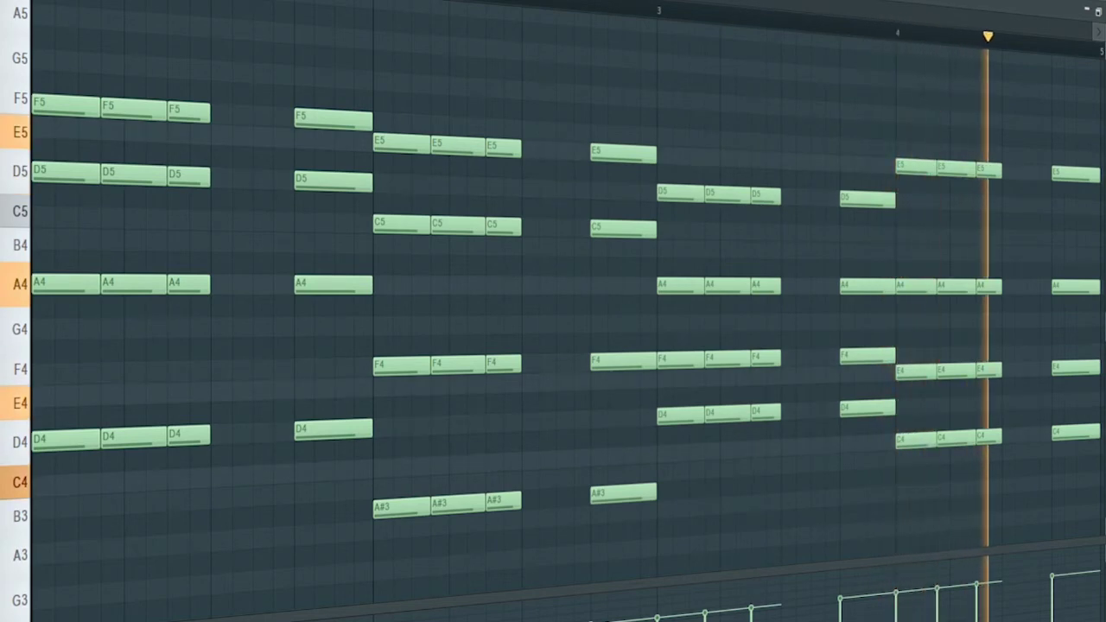
Play the drop's single-note bass pattern in the piano roll and examine its root notes.
scroll(553, 311, "down", 3)
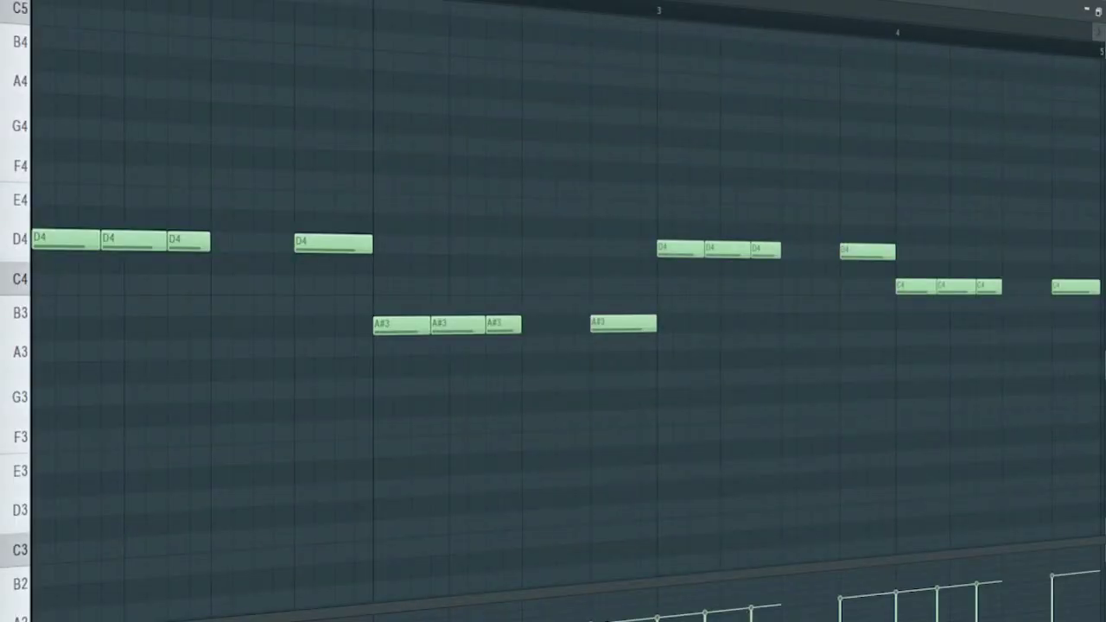
key("space")
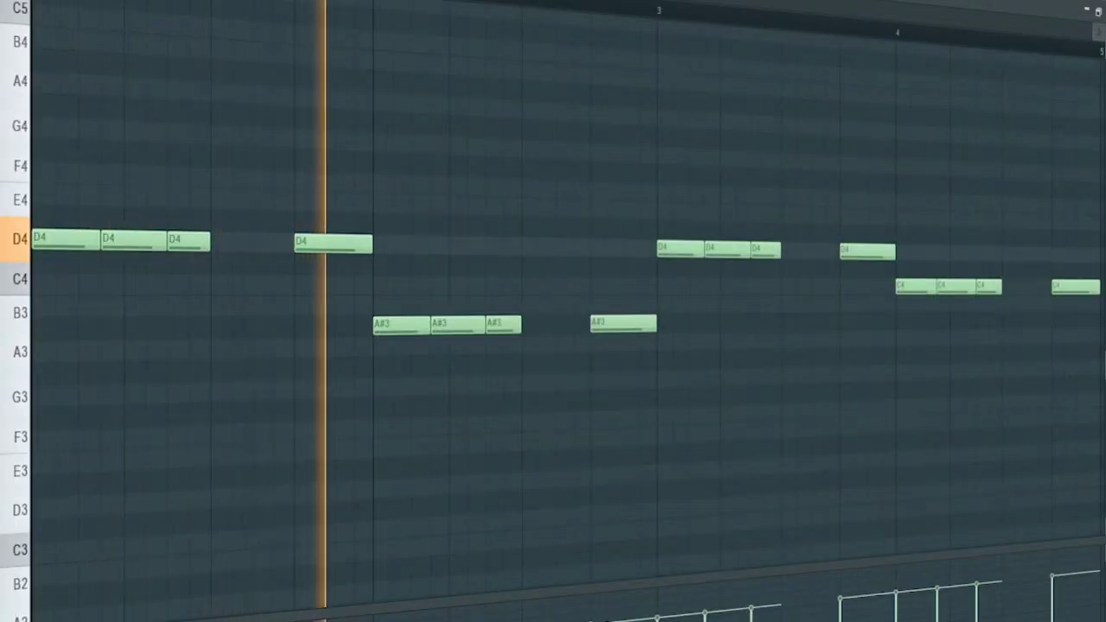